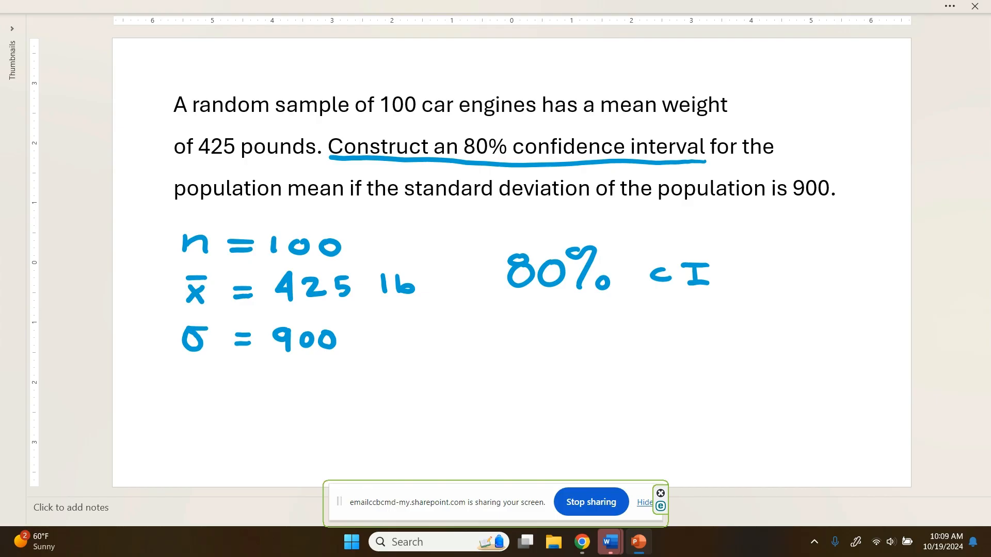
Highlight the handwritten σ = 900 in green on the slide.
{"action": "left_click", "coordinate": [950, 8]}
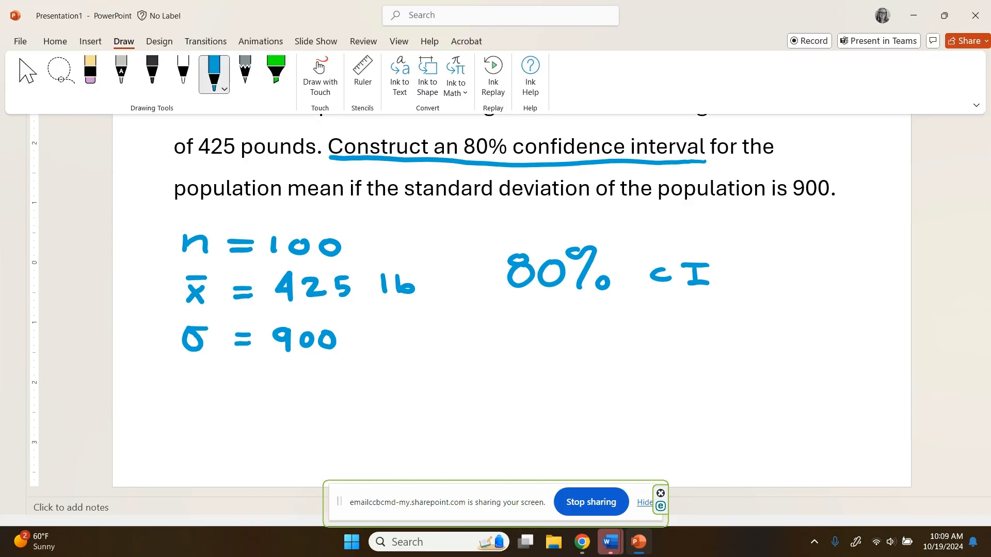
{"action": "left_click", "coordinate": [279, 70]}
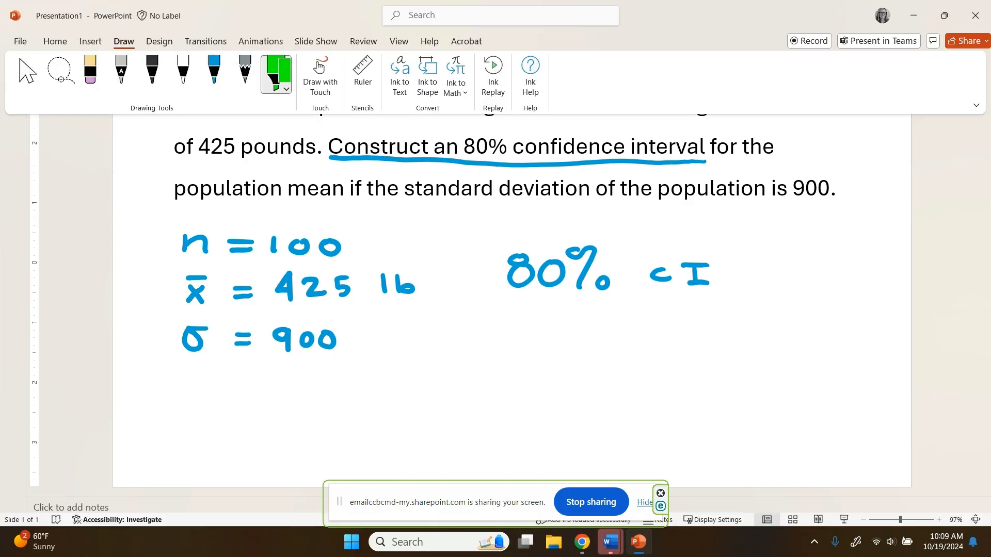
{"action": "left_click_drag", "start_coordinate": [345, 339], "coordinate": [183, 339]}
{"action": "mouse_move", "coordinate": [341, 324]}
{"action": "left_mouse_down"}
{"action": "mouse_move", "coordinate": [185, 322]}
{"action": "mouse_move", "coordinate": [183, 356]}
{"action": "mouse_move", "coordinate": [340, 357]}
{"action": "mouse_move", "coordinate": [346, 321]}
{"action": "left_mouse_up"}
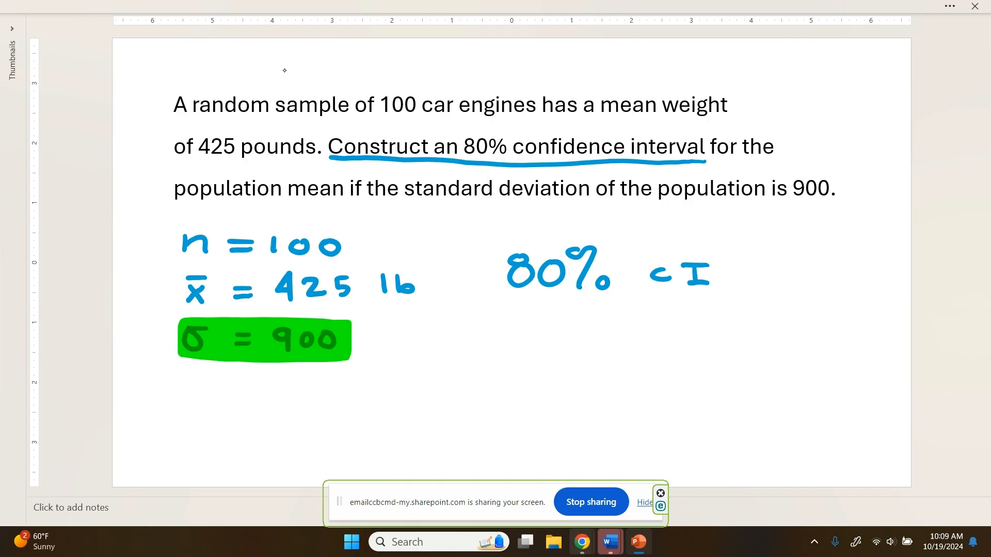
Switch to Rguroo and start a one-population mean inference analysis.
{"action": "mouse_move", "coordinate": [583, 539]}
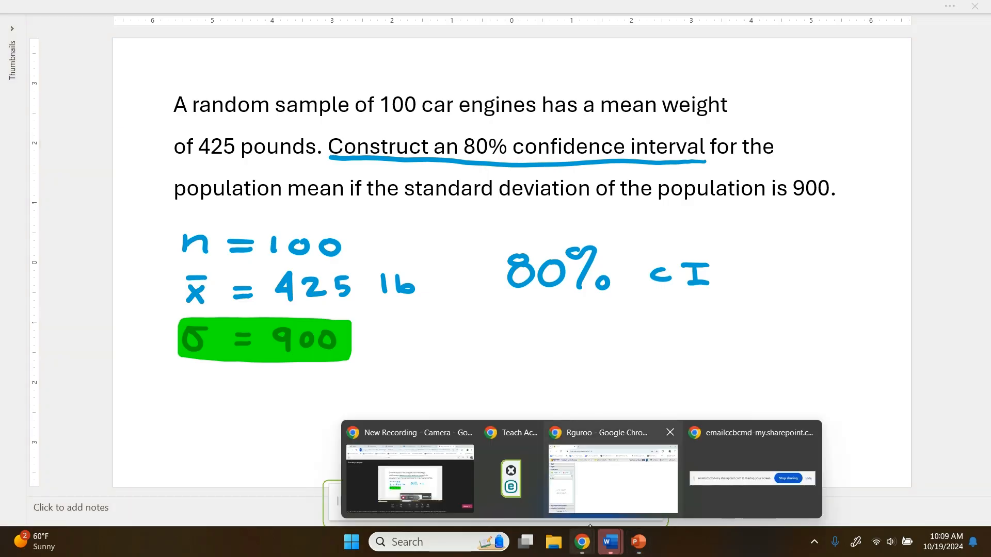
{"action": "left_click", "coordinate": [593, 490]}
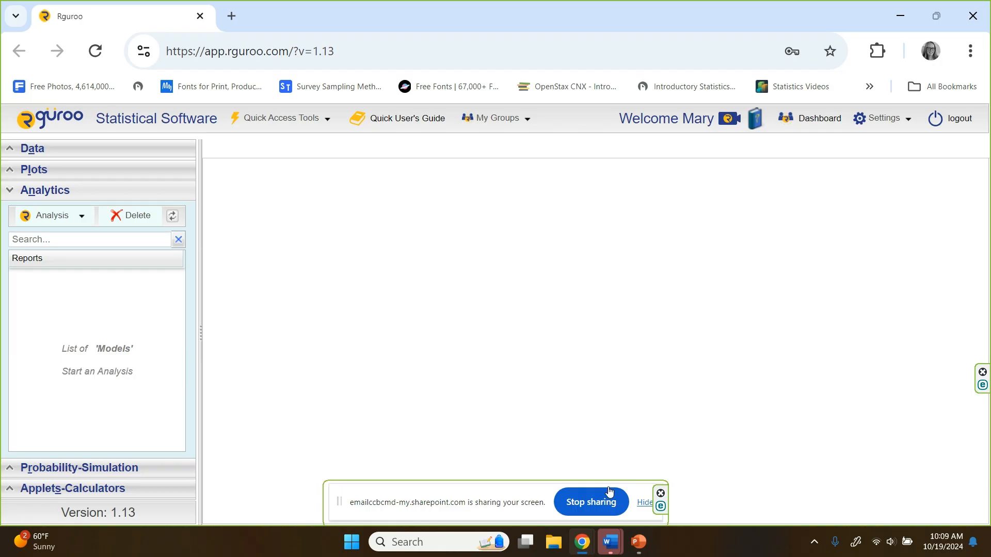
{"action": "key", "text": "alt+n"}
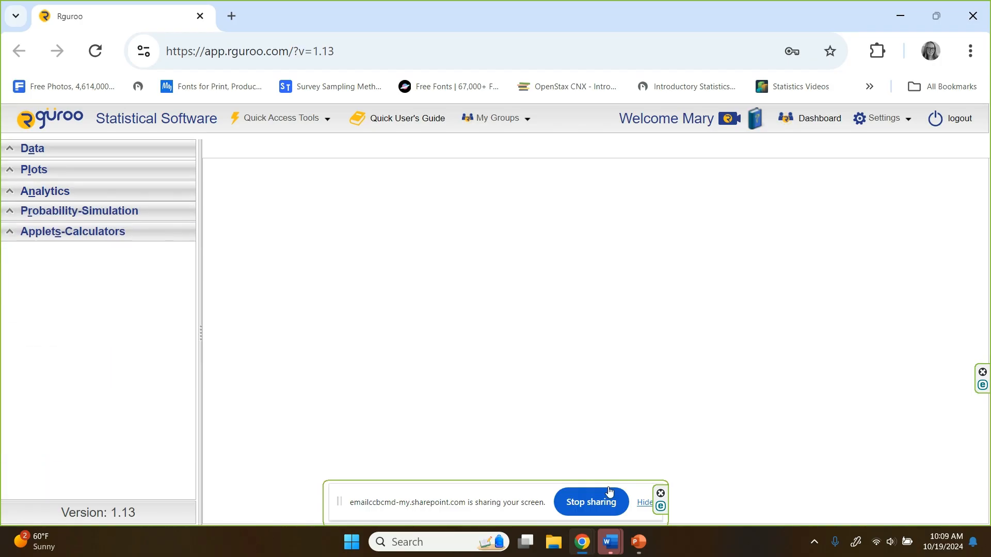
{"action": "key", "text": "alt+n"}
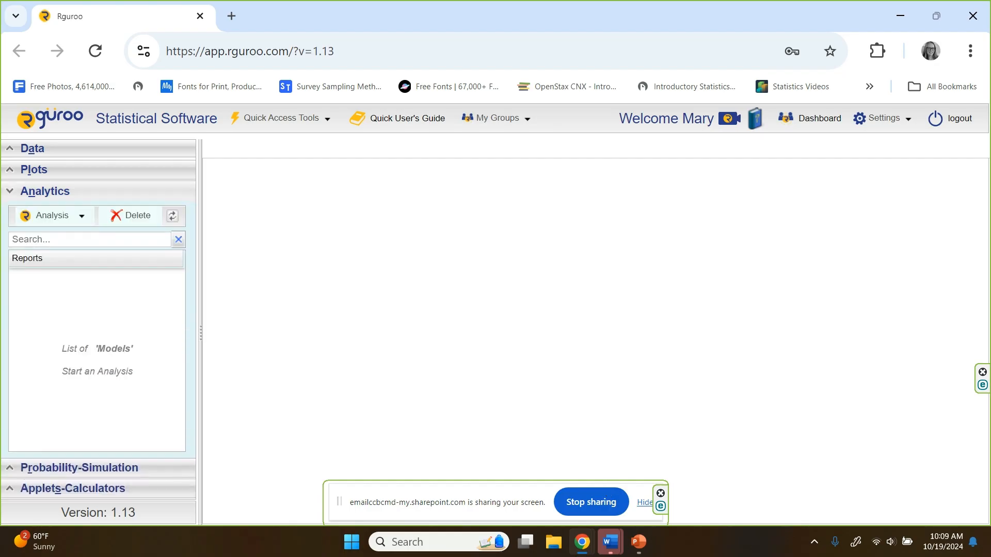
{"action": "key", "text": "Return"}
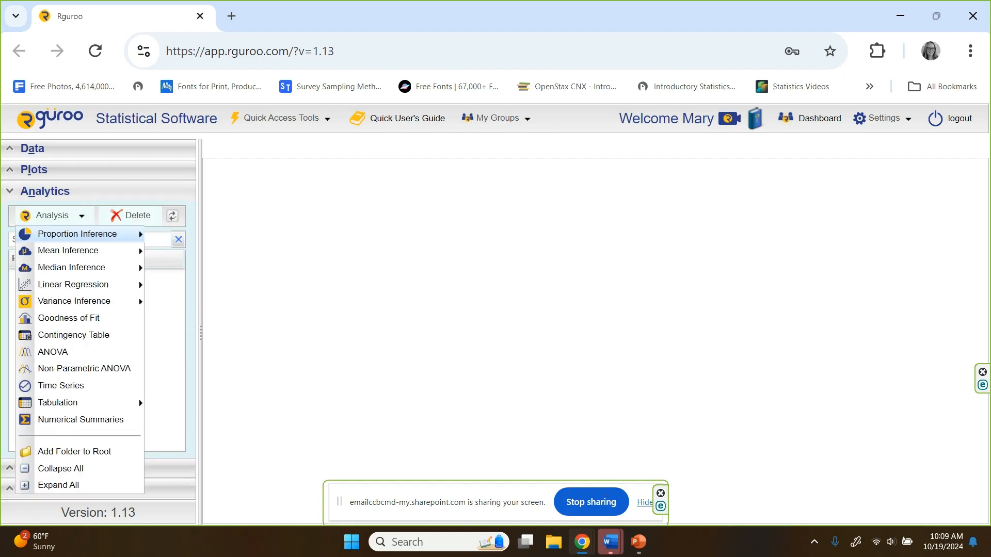
{"action": "key", "text": "Down"}
{"action": "key", "text": "Right"}
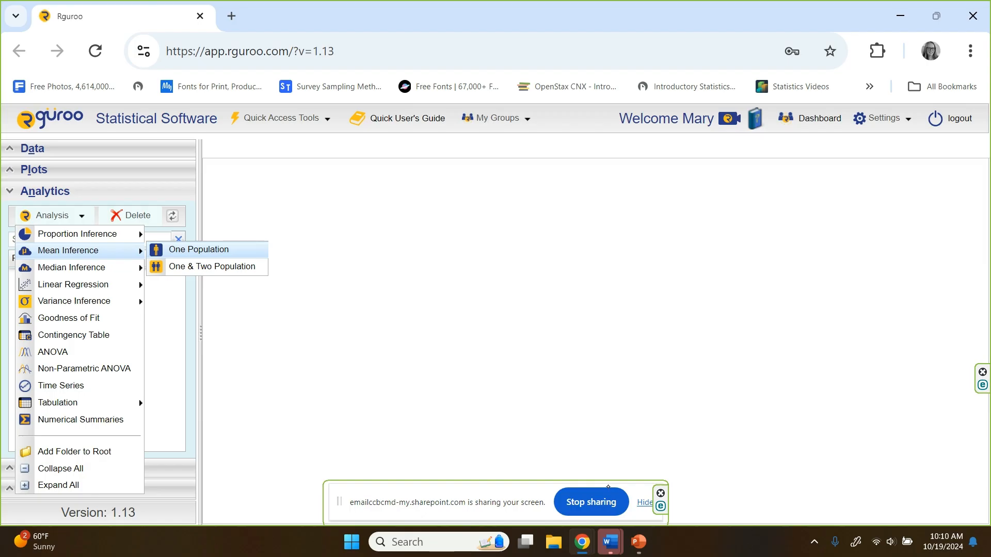
{"action": "left_click", "coordinate": [199, 250]}
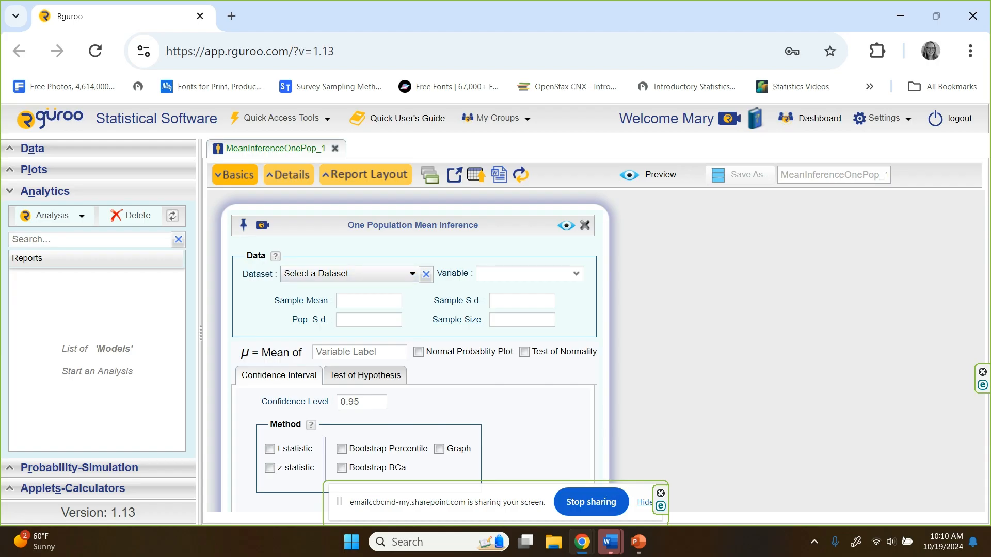
Enter a sample mean of 425, a population standard deviation of 900 and a sample size of 100.
{"action": "left_click", "coordinate": [368, 301]}
{"action": "type", "text": "425"}
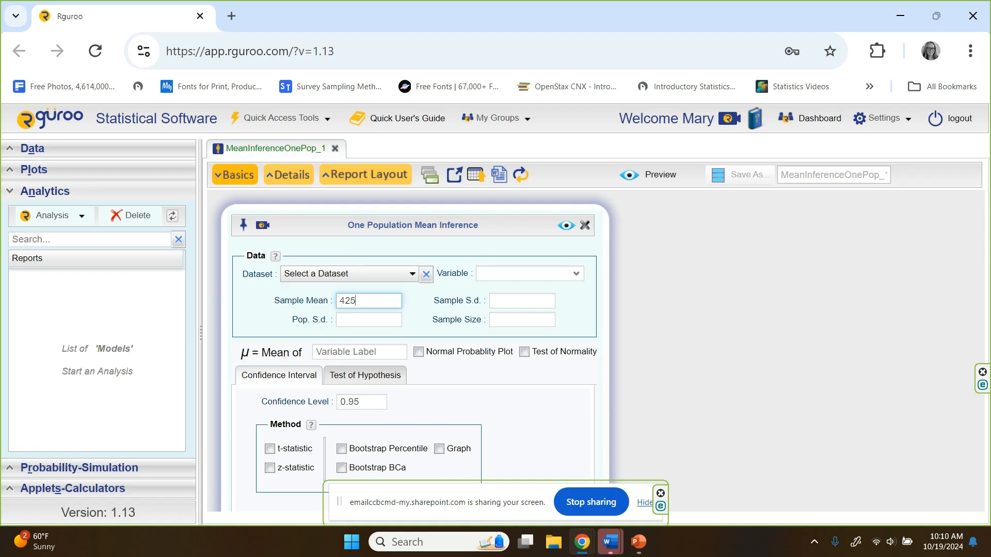
{"action": "key", "text": "Tab"}
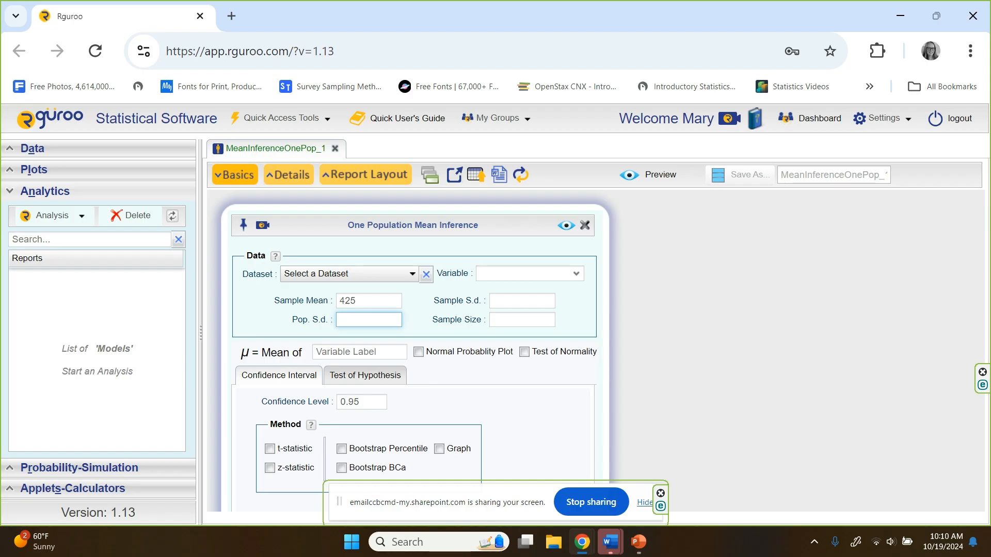
{"action": "type", "text": "900"}
{"action": "key", "text": "Tab"}
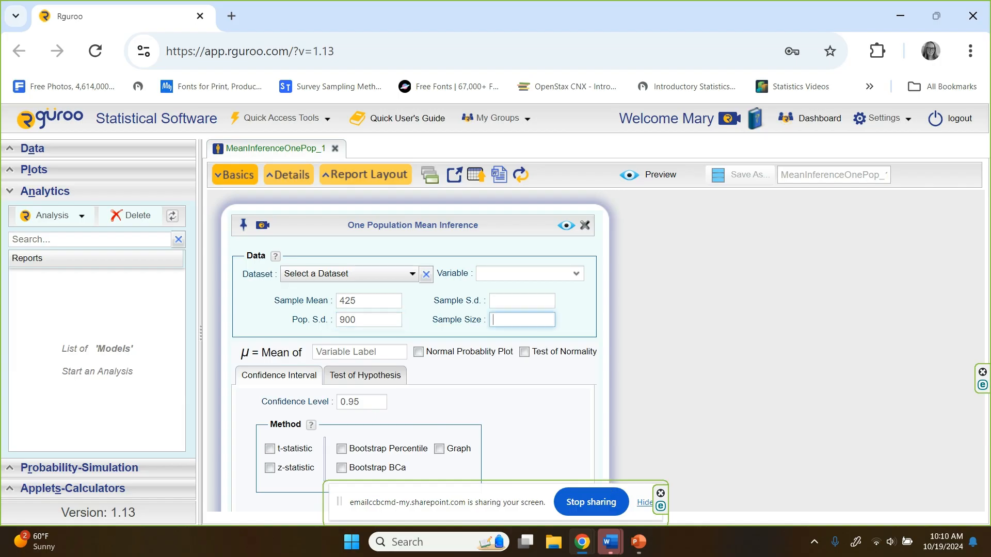
{"action": "type", "text": "100"}
Set the confidence level to 0.80 and choose the z-statistic method for the confidence interval.
{"action": "left_click", "coordinate": [358, 402]}
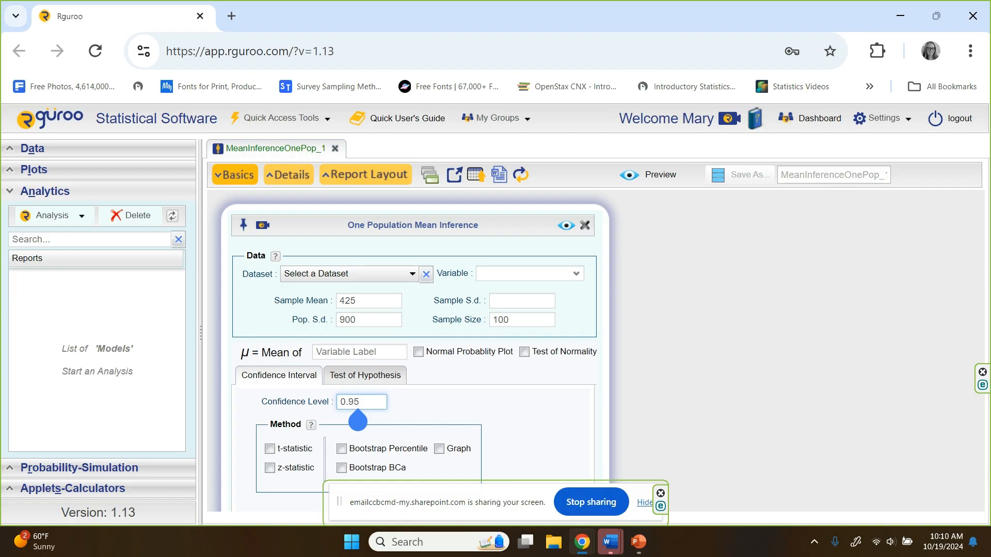
{"action": "key", "text": "BackSpace"}
{"action": "key", "text": "BackSpace"}
{"action": "type", "text": "80"}
{"action": "left_click", "coordinate": [269, 468]}
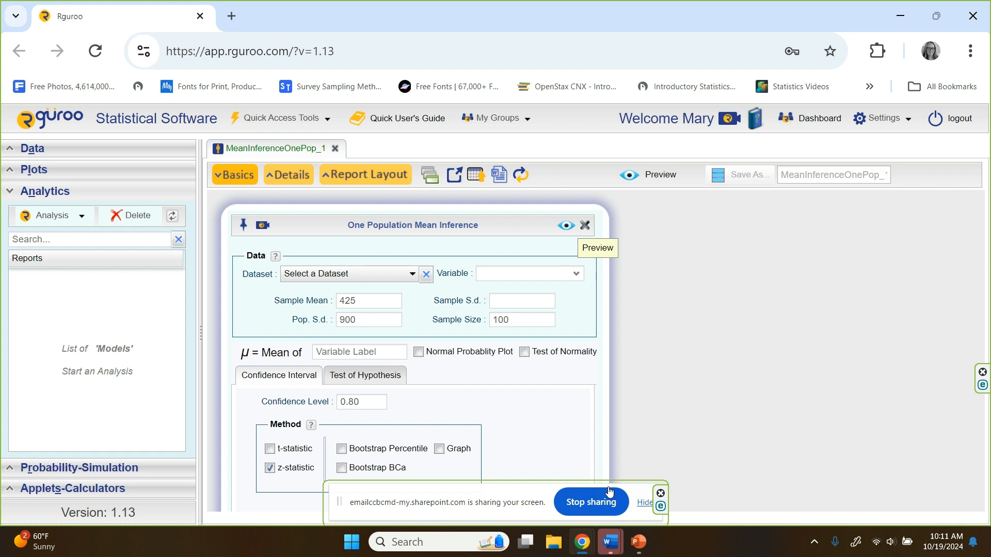
Label the variable "engine weights" and preview the mean inference report.
{"action": "left_click", "coordinate": [567, 225]}
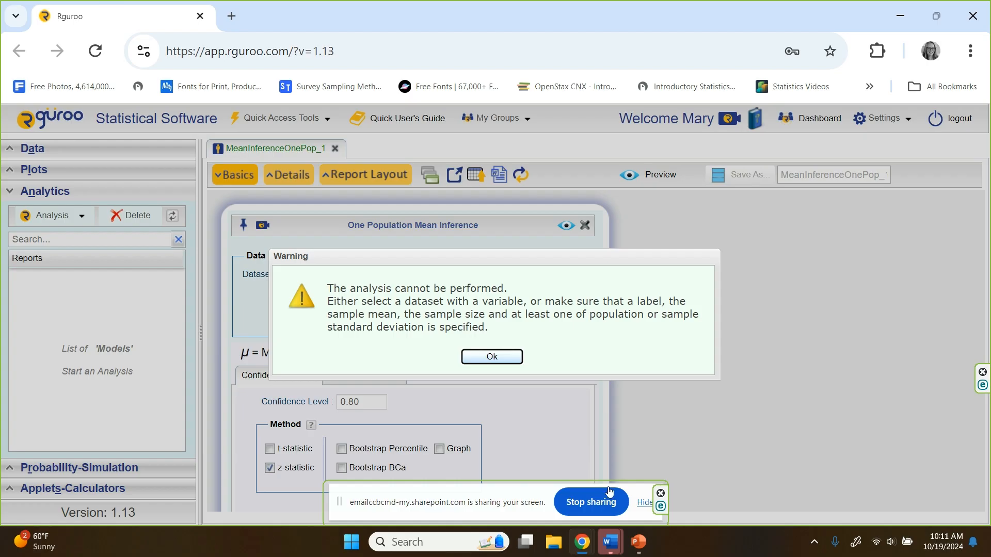
{"action": "key", "text": "Return"}
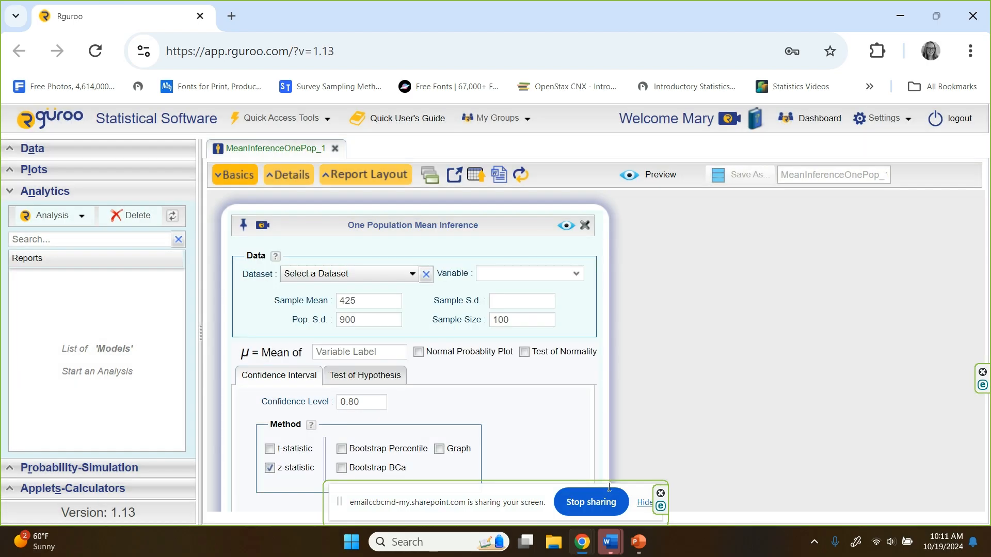
{"action": "left_click", "coordinate": [316, 351]}
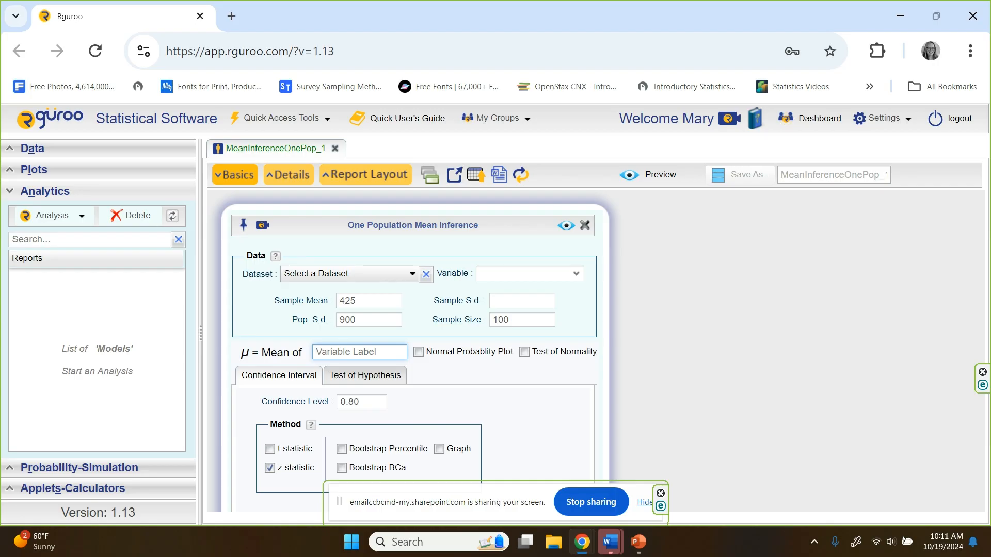
{"action": "type", "text": "engine wi"}
{"action": "key", "text": "BackSpace"}
{"action": "type", "text": "eights"}
{"action": "left_click", "coordinate": [566, 226]}
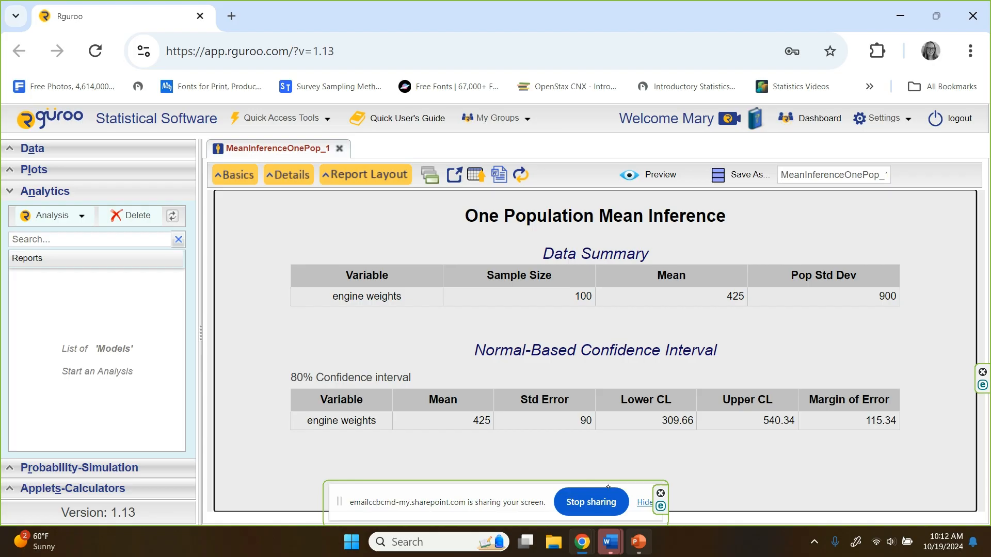
Switch back to the PowerPoint slide and draw a black horizontal double-headed arrow below the "80% CI" note.
{"action": "key", "text": "alt+Tab"}
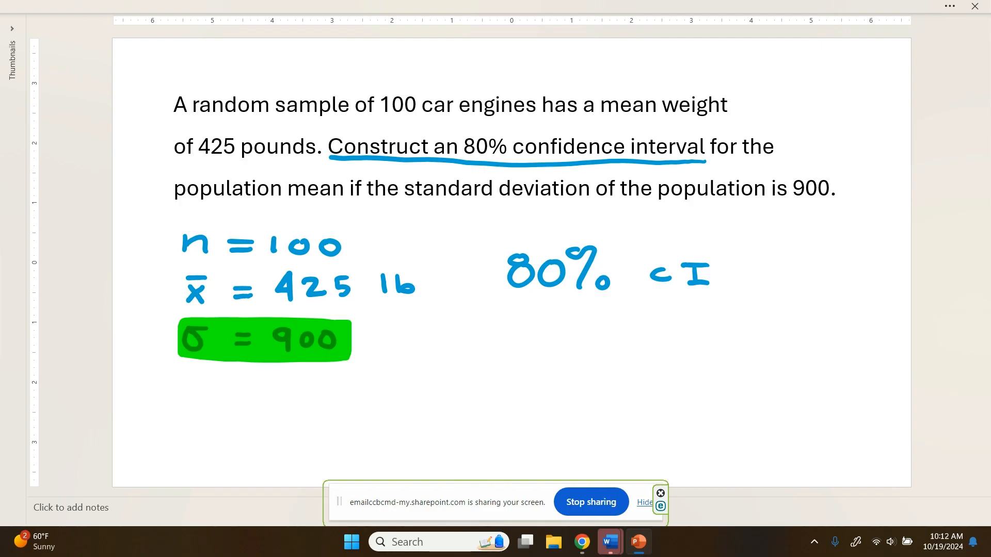
{"action": "left_click", "coordinate": [949, 7]}
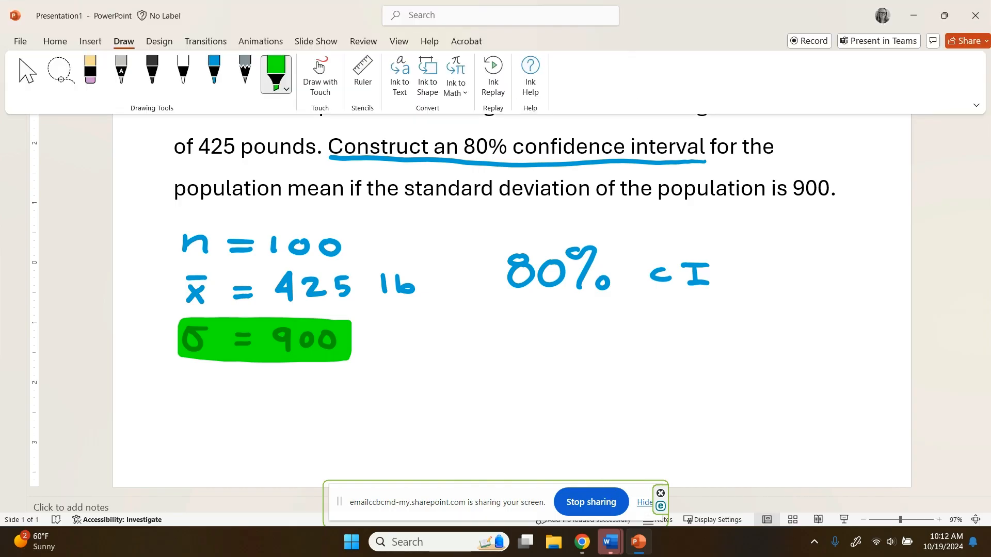
{"action": "left_click", "coordinate": [152, 74]}
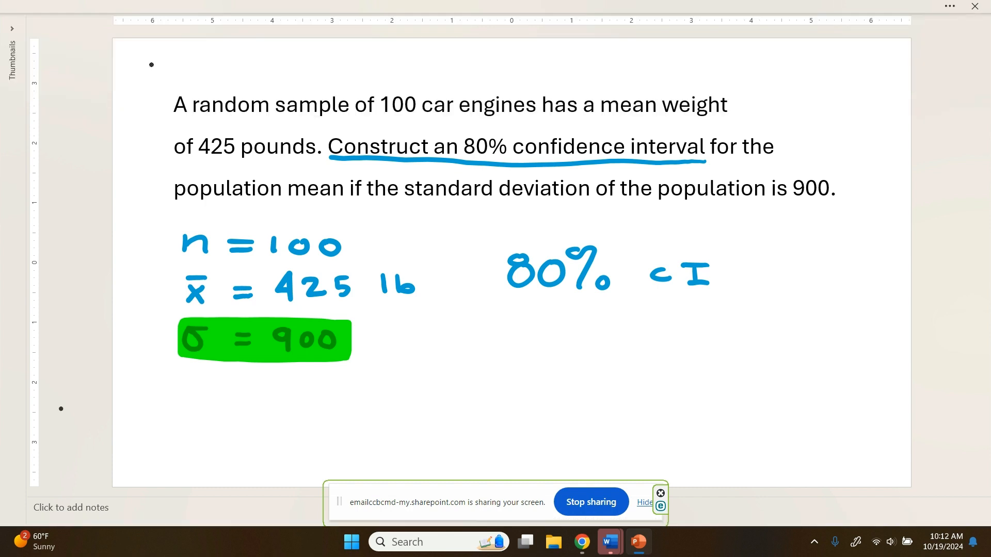
{"action": "mouse_move", "coordinate": [799, 388]}
{"action": "left_mouse_down"}
{"action": "mouse_move", "coordinate": [414, 387]}
{"action": "mouse_move", "coordinate": [421, 397]}
{"action": "left_mouse_up"}
{"action": "left_click_drag", "start_coordinate": [792, 376], "coordinate": [793, 401]}
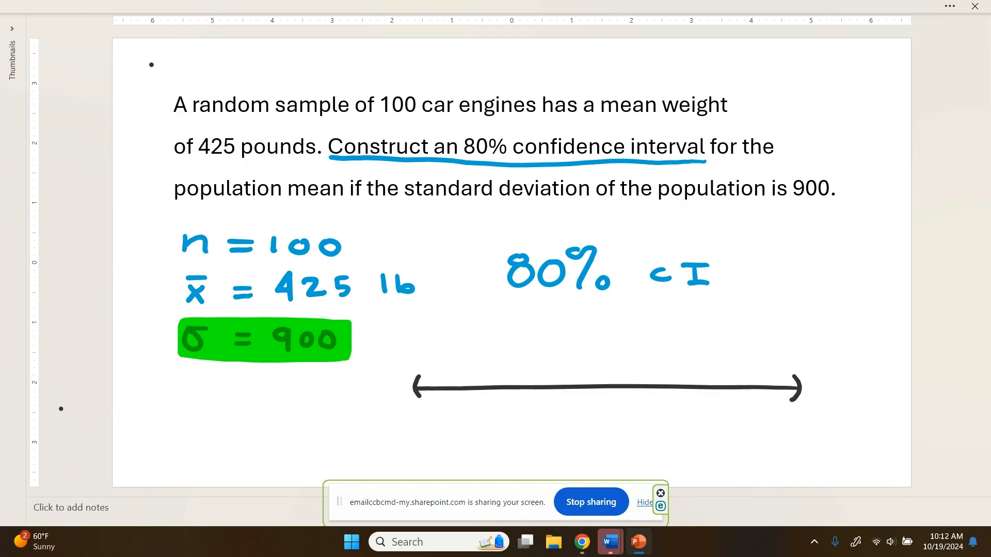
Write 309.66 under the line's left end, a centre tick labelled x̄ and 425, and 540.34 under the right end.
{"action": "mouse_move", "coordinate": [380, 411]}
{"action": "left_mouse_down"}
{"action": "mouse_move", "coordinate": [380, 428]}
{"action": "mouse_move", "coordinate": [398, 416]}
{"action": "mouse_move", "coordinate": [416, 430]}
{"action": "mouse_move", "coordinate": [453, 422]}
{"action": "left_mouse_up"}
{"action": "left_click", "coordinate": [427, 423]}
{"action": "mouse_move", "coordinate": [590, 373]}
{"action": "left_mouse_down"}
{"action": "mouse_move", "coordinate": [601, 418]}
{"action": "mouse_move", "coordinate": [587, 417]}
{"action": "mouse_move", "coordinate": [603, 403]}
{"action": "mouse_move", "coordinate": [578, 439]}
{"action": "left_mouse_up"}
{"action": "mouse_move", "coordinate": [577, 428]}
{"action": "left_mouse_down"}
{"action": "mouse_move", "coordinate": [576, 451]}
{"action": "mouse_move", "coordinate": [599, 445]}
{"action": "left_mouse_up"}
{"action": "mouse_move", "coordinate": [605, 431]}
{"action": "left_mouse_down"}
{"action": "mouse_move", "coordinate": [615, 430]}
{"action": "mouse_move", "coordinate": [606, 451]}
{"action": "left_mouse_up"}
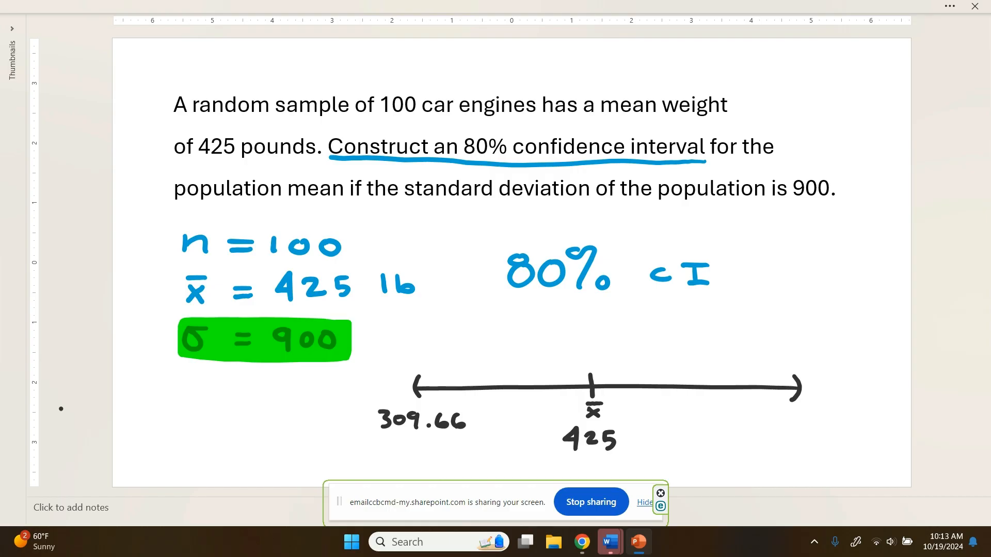
{"action": "mouse_move", "coordinate": [796, 408]}
{"action": "left_mouse_down"}
{"action": "mouse_move", "coordinate": [783, 408]}
{"action": "mouse_move", "coordinate": [795, 421]}
{"action": "mouse_move", "coordinate": [781, 427]}
{"action": "mouse_move", "coordinate": [812, 419]}
{"action": "left_mouse_up"}
{"action": "left_click_drag", "start_coordinate": [808, 412], "coordinate": [809, 429]}
{"action": "mouse_move", "coordinate": [822, 414]}
{"action": "left_mouse_down"}
{"action": "mouse_move", "coordinate": [816, 421]}
{"action": "mouse_move", "coordinate": [850, 416]}
{"action": "mouse_move", "coordinate": [843, 428]}
{"action": "mouse_move", "coordinate": [862, 429]}
{"action": "mouse_move", "coordinate": [852, 422]}
{"action": "left_mouse_up"}
{"action": "left_click_drag", "start_coordinate": [852, 422], "coordinate": [871, 419]}
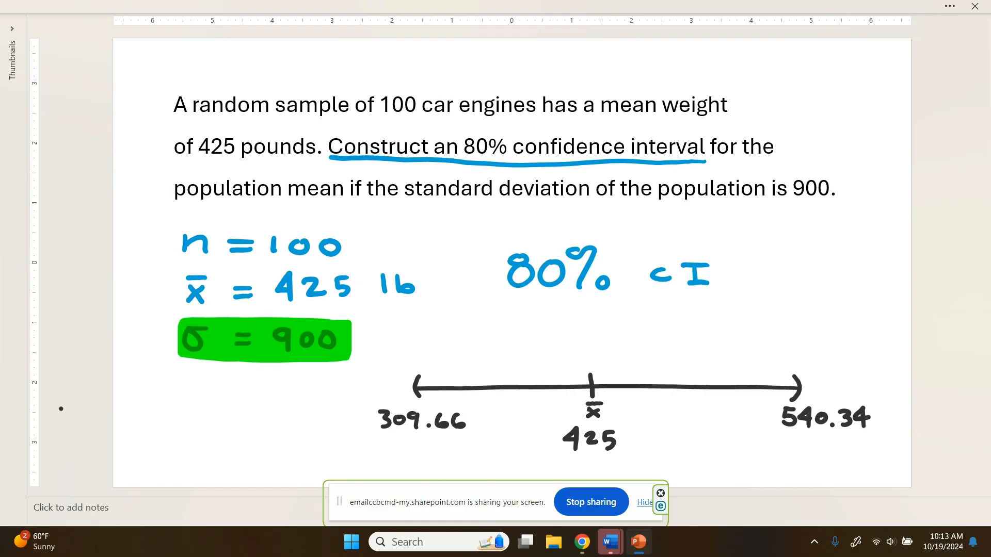
Write LCL above the line's left end and UCL above its right end.
{"action": "left_click_drag", "start_coordinate": [390, 343], "coordinate": [417, 356]}
{"action": "mouse_move", "coordinate": [426, 344]}
{"action": "left_mouse_down"}
{"action": "mouse_move", "coordinate": [426, 357]}
{"action": "mouse_move", "coordinate": [439, 357]}
{"action": "left_mouse_up"}
{"action": "mouse_move", "coordinate": [773, 346]}
{"action": "left_mouse_down"}
{"action": "mouse_move", "coordinate": [780, 359]}
{"action": "mouse_move", "coordinate": [787, 347]}
{"action": "mouse_move", "coordinate": [833, 359]}
{"action": "left_mouse_up"}
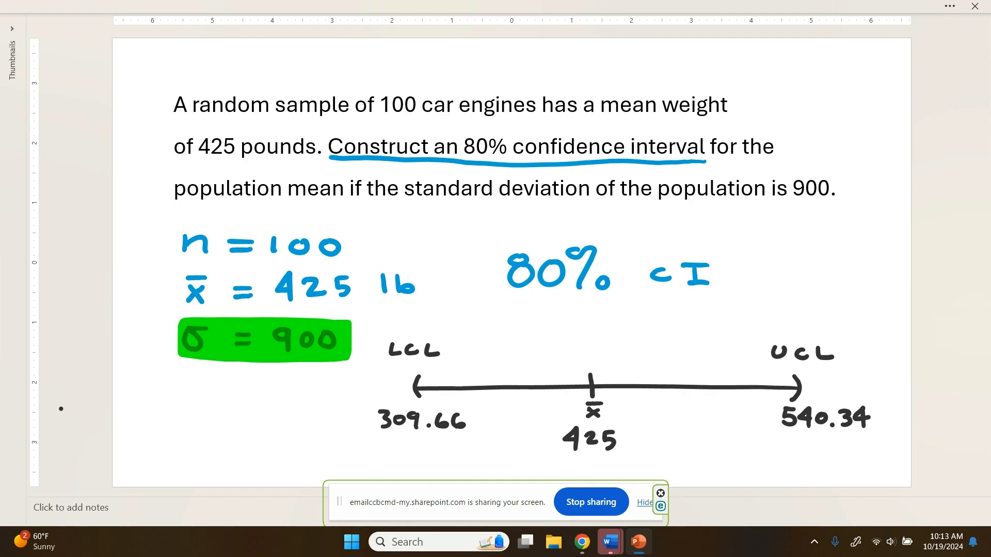
Draw an orange curved arrow from the x̄ tick to the upper confidence limit and label it +115.34.
{"action": "left_click", "coordinate": [948, 6]}
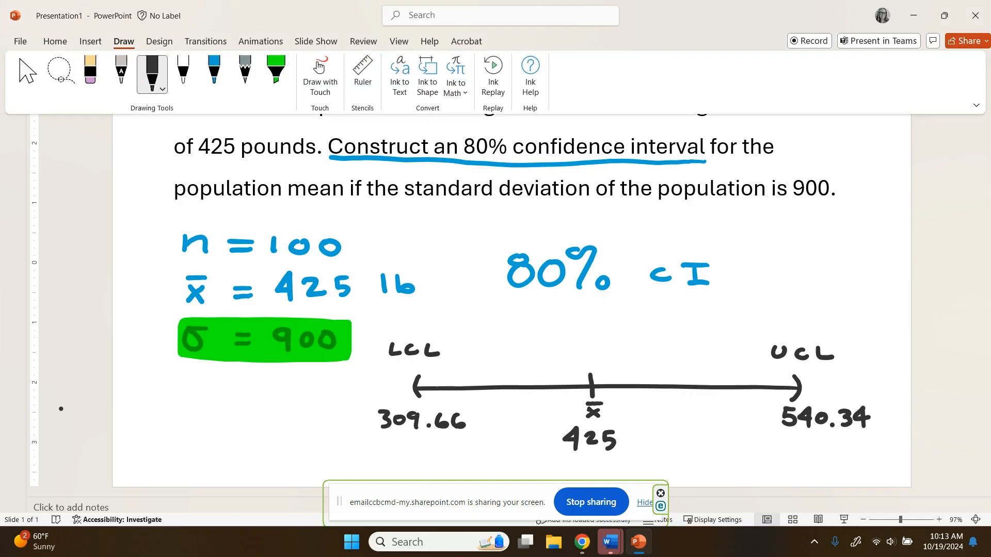
{"action": "left_click", "coordinate": [217, 89]}
{"action": "left_click", "coordinate": [222, 89]}
{"action": "left_click", "coordinate": [167, 244]}
{"action": "left_click", "coordinate": [63, 420]}
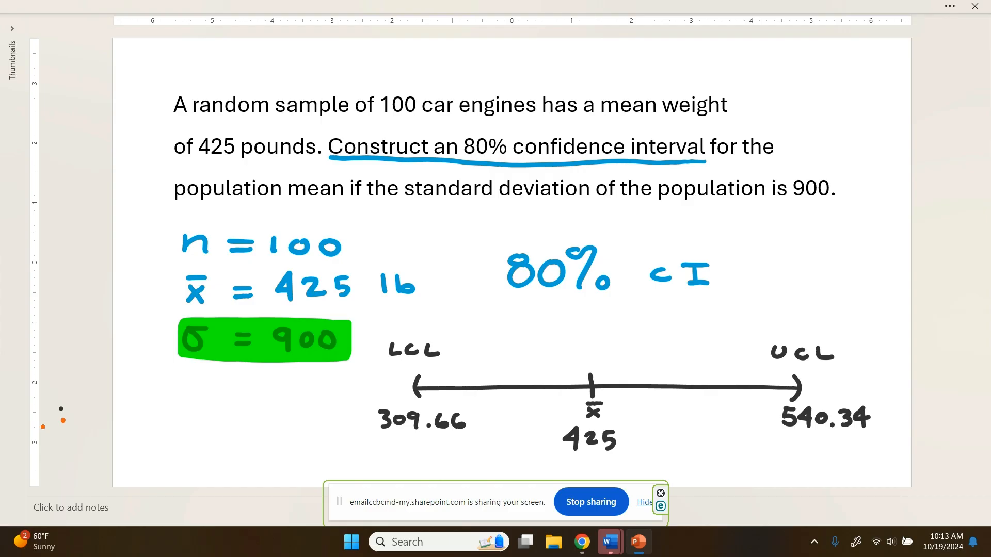
{"action": "mouse_move", "coordinate": [600, 381]}
{"action": "left_mouse_down"}
{"action": "mouse_move", "coordinate": [641, 364]}
{"action": "mouse_move", "coordinate": [751, 360]}
{"action": "mouse_move", "coordinate": [783, 380]}
{"action": "mouse_move", "coordinate": [786, 372]}
{"action": "mouse_move", "coordinate": [786, 381]}
{"action": "left_mouse_up"}
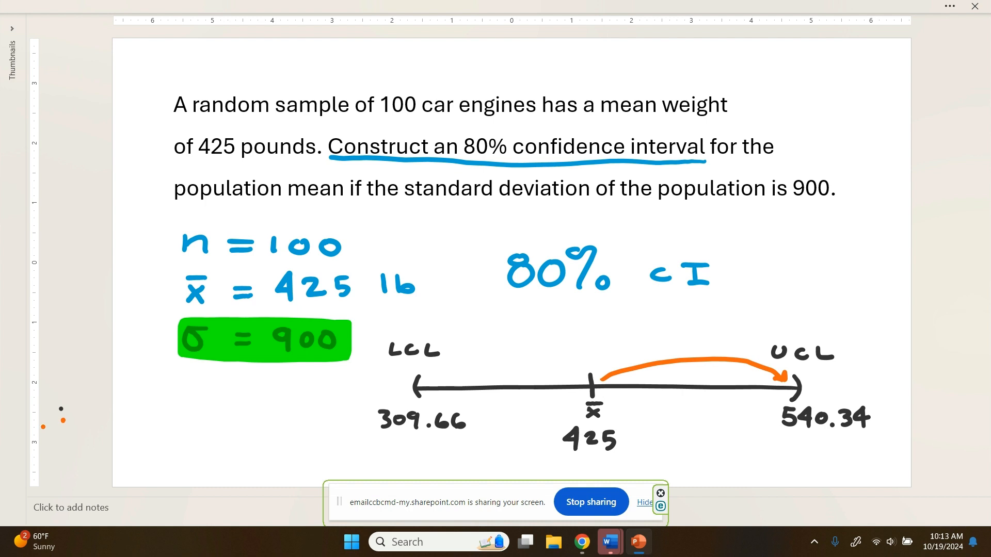
{"action": "mouse_move", "coordinate": [647, 342]}
{"action": "left_mouse_down"}
{"action": "mouse_move", "coordinate": [649, 353]}
{"action": "mouse_move", "coordinate": [665, 351]}
{"action": "left_mouse_up"}
{"action": "mouse_move", "coordinate": [685, 333]}
{"action": "left_mouse_down"}
{"action": "mouse_move", "coordinate": [695, 339]}
{"action": "mouse_move", "coordinate": [688, 347]}
{"action": "mouse_move", "coordinate": [717, 336]}
{"action": "mouse_move", "coordinate": [712, 344]}
{"action": "left_mouse_up"}
{"action": "left_click_drag", "start_coordinate": [632, 343], "coordinate": [629, 356]}
{"action": "left_click_drag", "start_coordinate": [623, 351], "coordinate": [638, 347]}
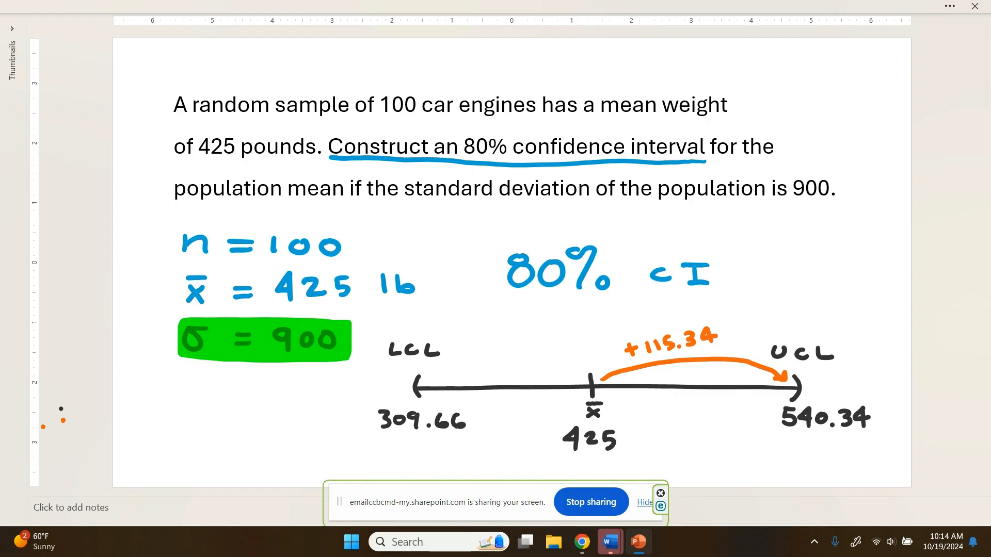
Draw an orange curved arrow from the x̄ tick to the lower confidence limit and label it −115.34.
{"action": "mouse_move", "coordinate": [584, 380]}
{"action": "left_mouse_down"}
{"action": "mouse_move", "coordinate": [562, 367]}
{"action": "mouse_move", "coordinate": [480, 358]}
{"action": "mouse_move", "coordinate": [424, 380]}
{"action": "left_mouse_up"}
{"action": "left_click_drag", "start_coordinate": [426, 379], "coordinate": [435, 383]}
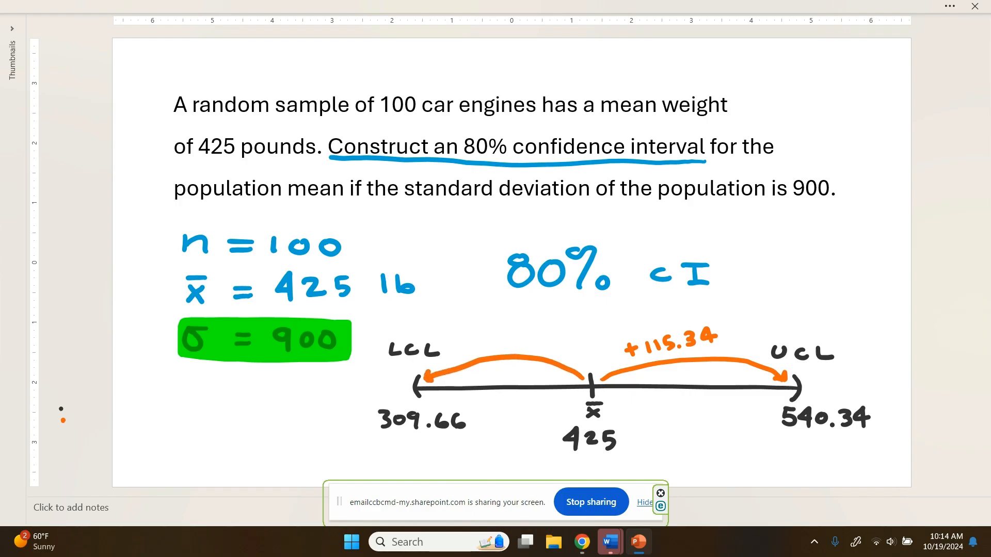
{"action": "left_click_drag", "start_coordinate": [461, 344], "coordinate": [493, 345]}
{"action": "mouse_move", "coordinate": [504, 329]}
{"action": "left_mouse_down"}
{"action": "mouse_move", "coordinate": [503, 344]}
{"action": "mouse_move", "coordinate": [552, 335]}
{"action": "left_mouse_up"}
{"action": "left_click", "coordinate": [517, 343]}
{"action": "left_click", "coordinate": [522, 332]}
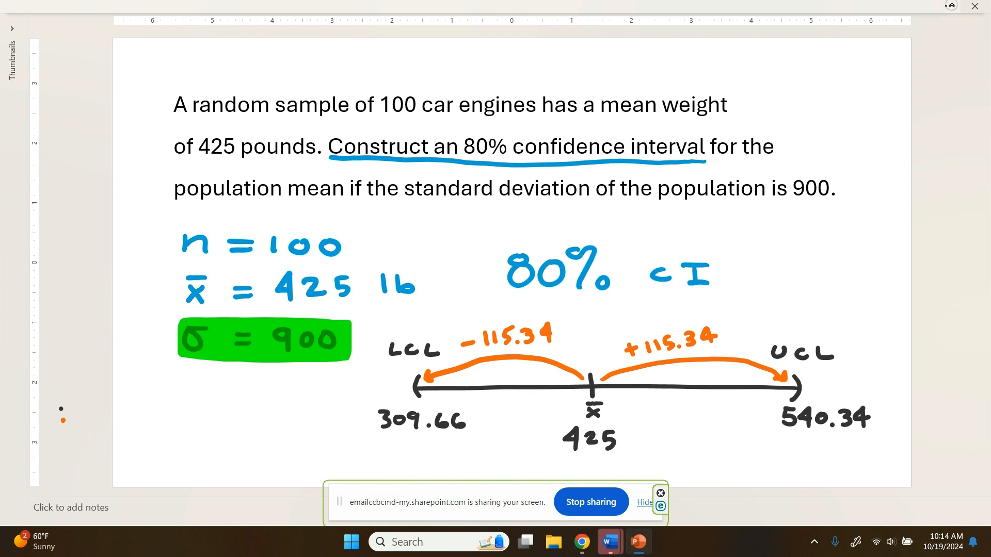
Write POUNDS in black ink under the 425 on the number line.
{"action": "left_click", "coordinate": [950, 6]}
{"action": "left_click", "coordinate": [153, 73]}
{"action": "mouse_move", "coordinate": [540, 461]}
{"action": "left_mouse_down"}
{"action": "mouse_move", "coordinate": [540, 473]}
{"action": "mouse_move", "coordinate": [597, 463]}
{"action": "mouse_move", "coordinate": [640, 472]}
{"action": "left_mouse_up"}
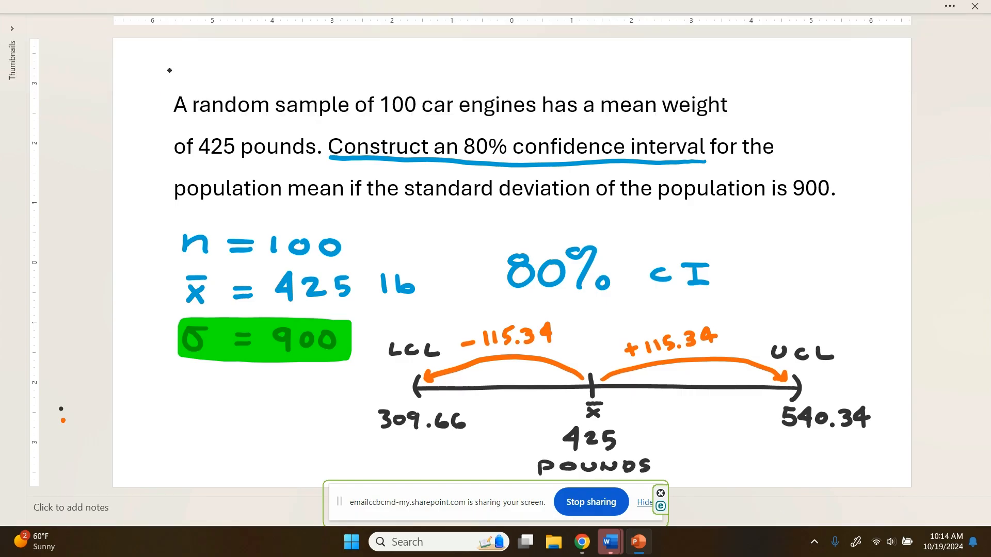